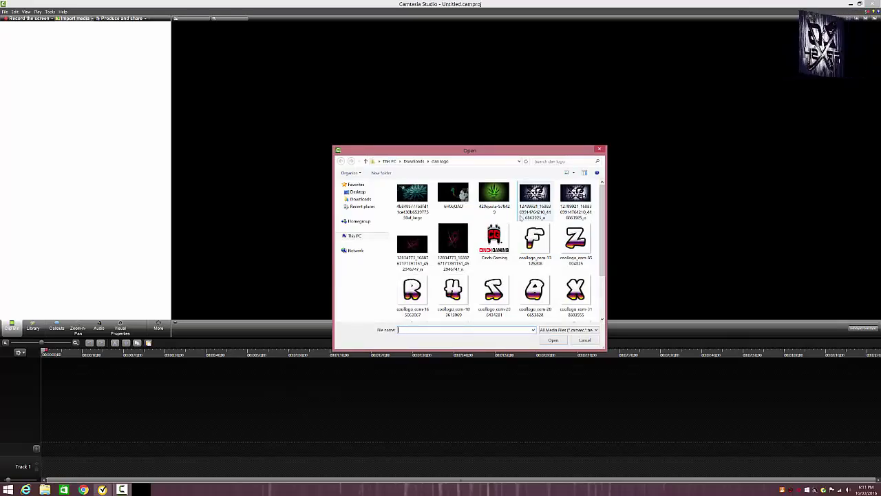
# Step: Import the leaf image with the "Customize your own theme PS3 style" text from the Downloads folder
pyautogui.scroll(-1, 592, 266)
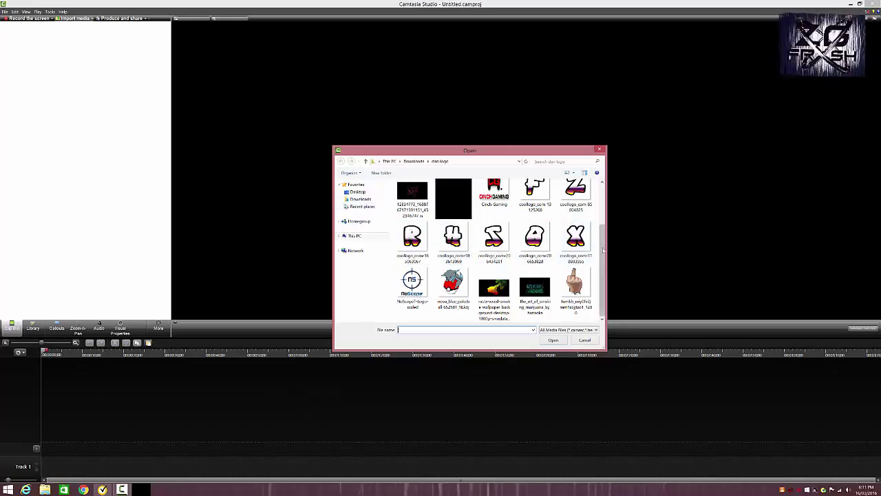
pyautogui.scroll(2, 582, 218)
pyautogui.click(360, 199)
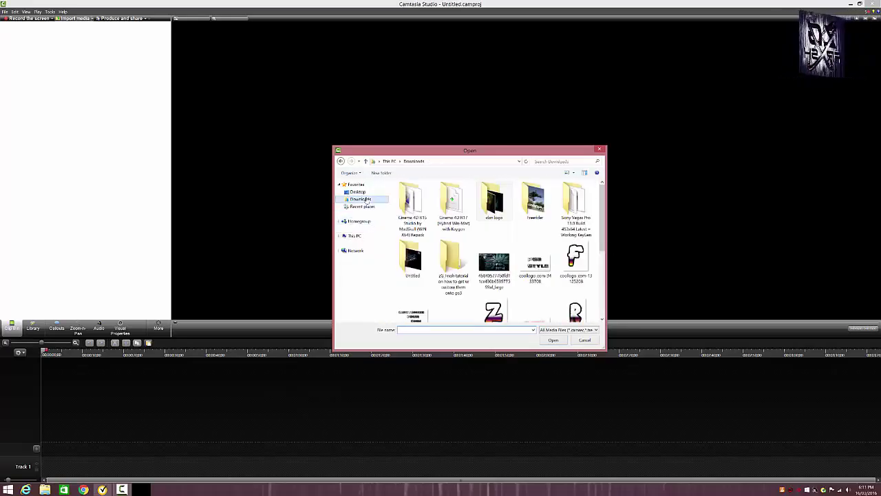
pyautogui.doubleClick(494, 264)
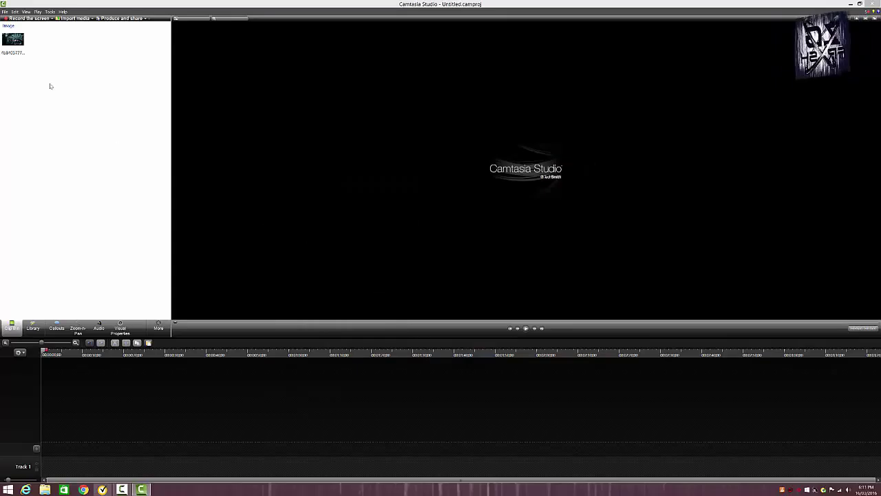
# Step: Place the imported image at the start of Track 1 and shorten the clip to about 3 seconds
pyautogui.moveTo(5, 39); pyautogui.dragTo(47, 468)
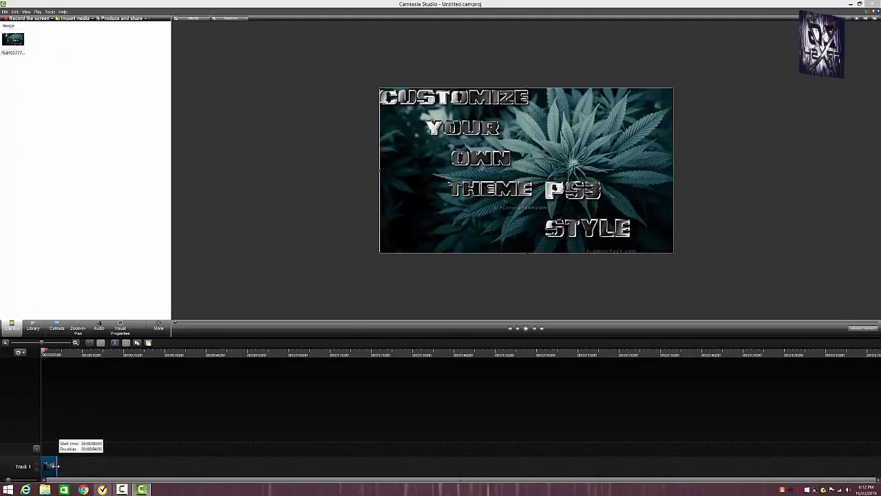
pyautogui.moveTo(56, 466); pyautogui.dragTo(53, 466)
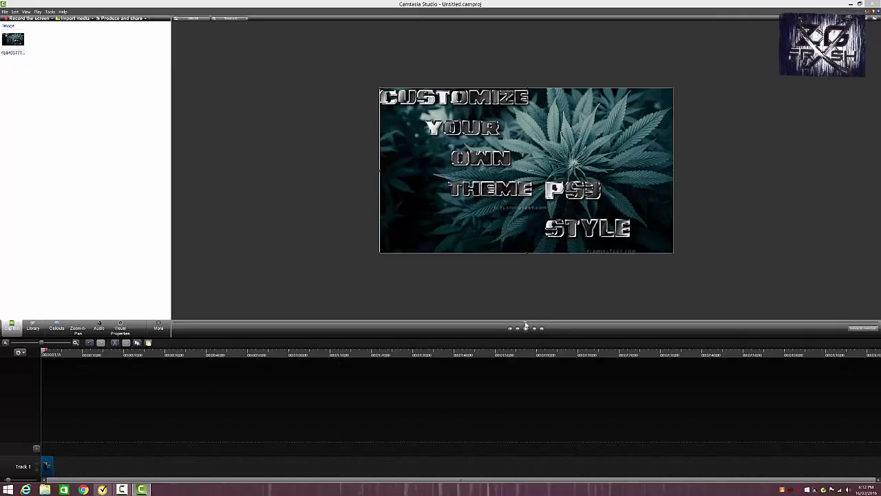
# Step: Scale the image down to about 22% and place it in the upper-right corner of the canvas
pyautogui.click(381, 252)
pyautogui.moveTo(382, 252); pyautogui.dragTo(674, 121)
pyautogui.click(707, 131)
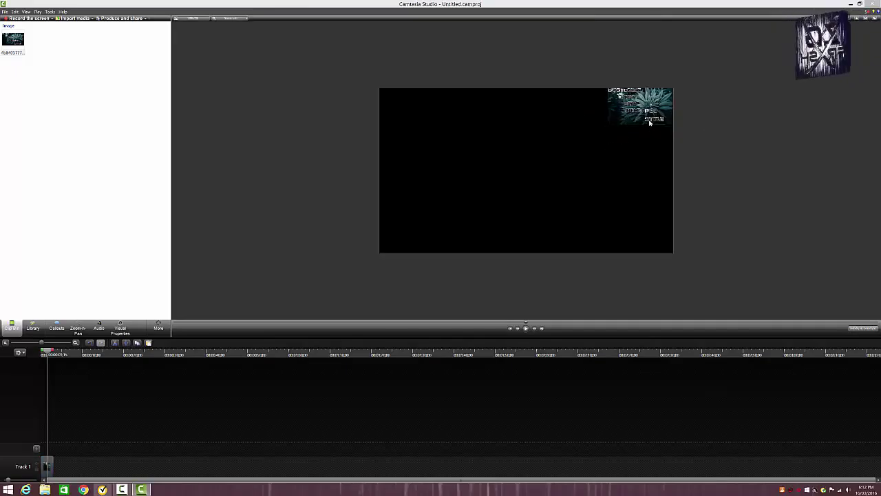
# Step: Add an animation to the clip at 1:15 seconds and set its Y rotation to 180
pyautogui.click(50, 466)
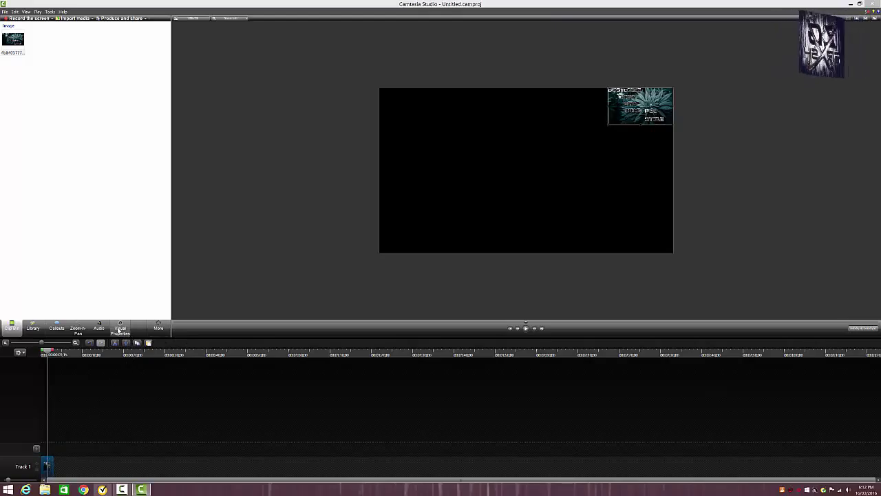
pyautogui.click(119, 329)
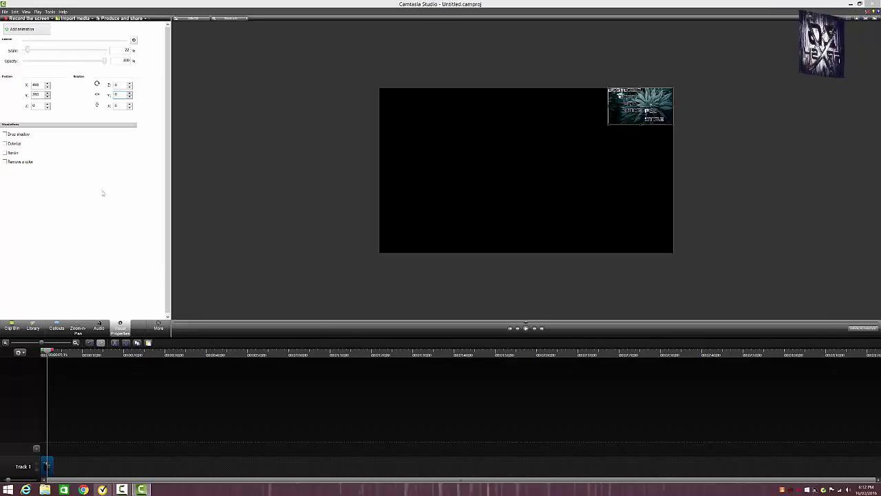
pyautogui.click(27, 31)
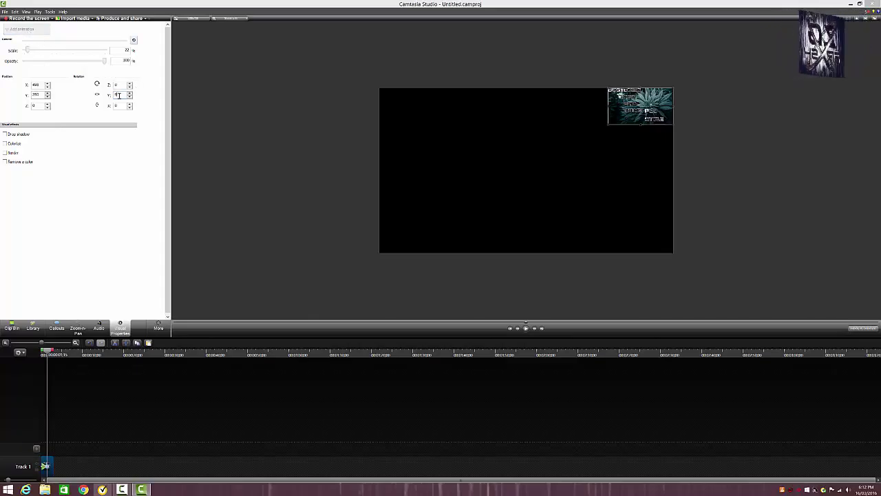
pyautogui.write('180')
pyautogui.press('Return')
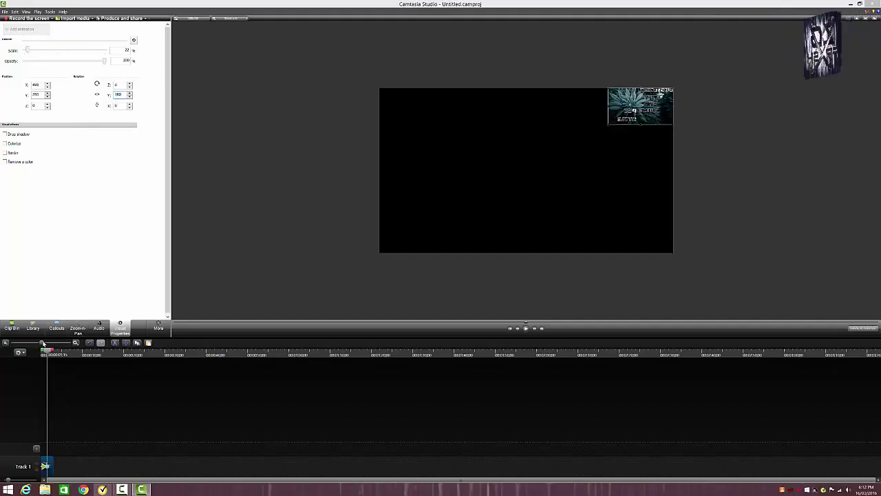
# Step: Add a second animation at the clip's end with Y rotation 360, and stretch its start back to the first animation's end
pyautogui.moveTo(40, 342); pyautogui.dragTo(69, 342)
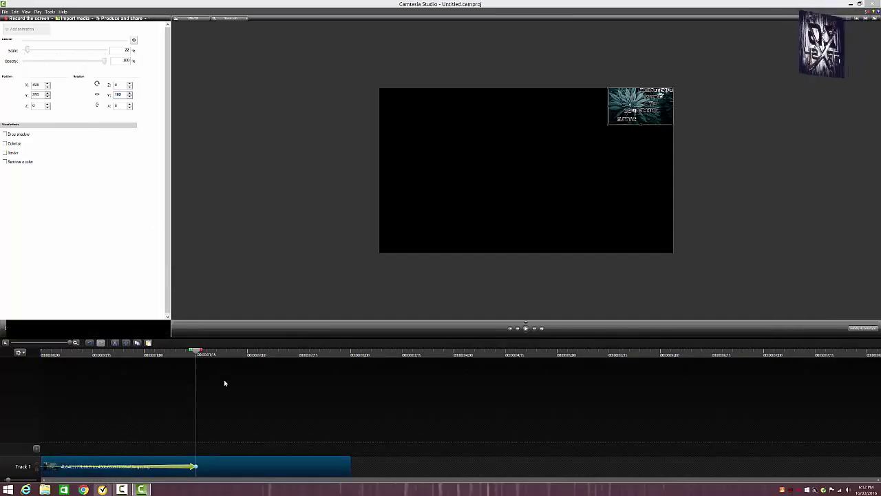
pyautogui.moveTo(198, 352); pyautogui.dragTo(356, 388)
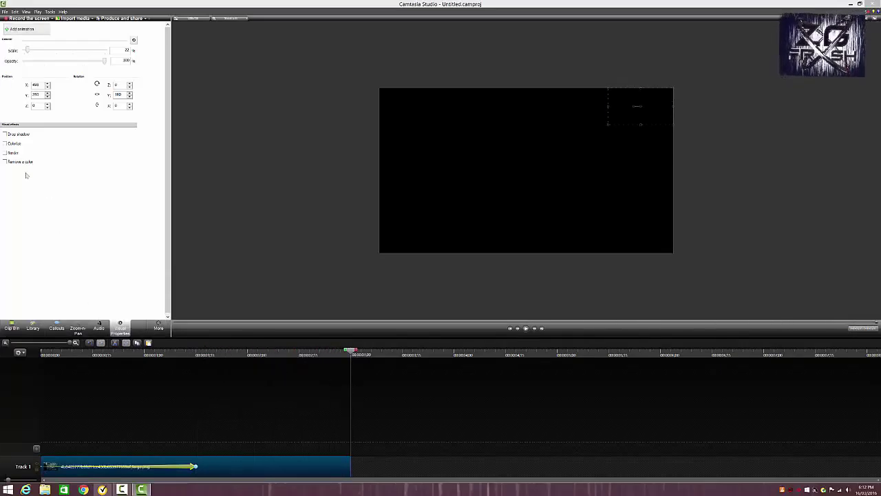
pyautogui.click(22, 29)
pyautogui.doubleClick(126, 94)
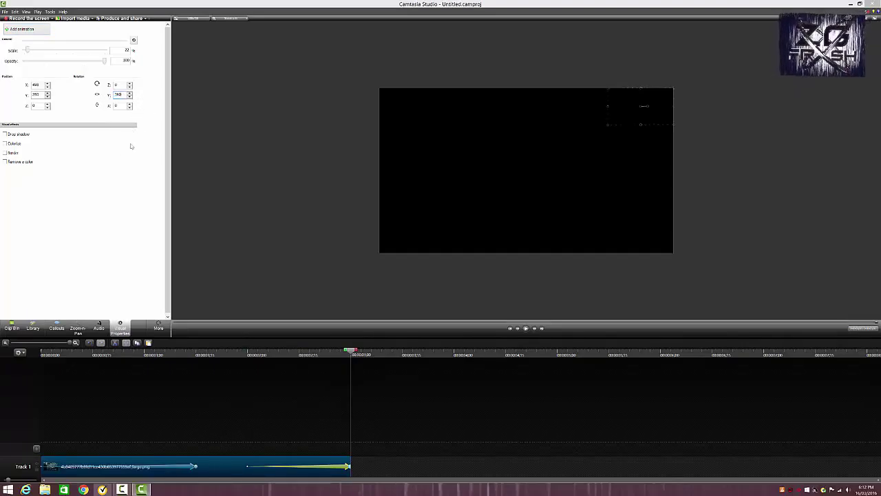
pyautogui.moveTo(247, 466); pyautogui.dragTo(196, 467)
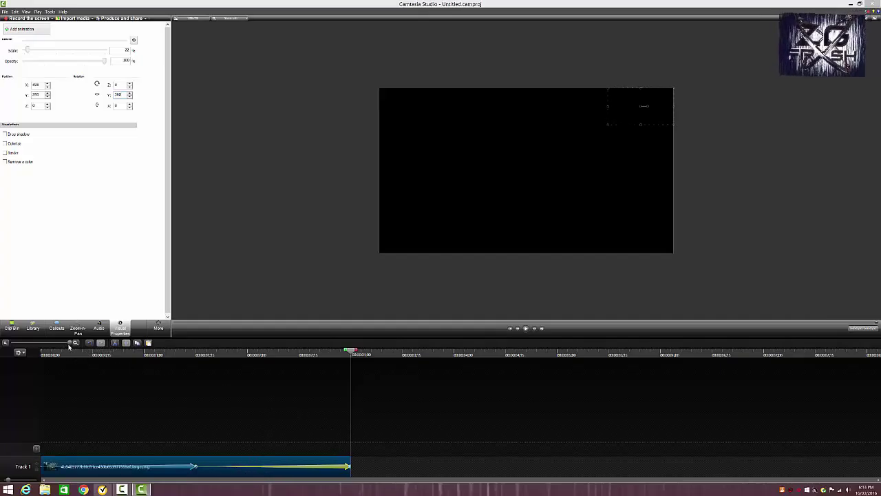
# Step: Scrub the playhead near the end of the logo clips on Track 1 to check the rotating image
pyautogui.moveTo(70, 342); pyautogui.dragTo(42, 350)
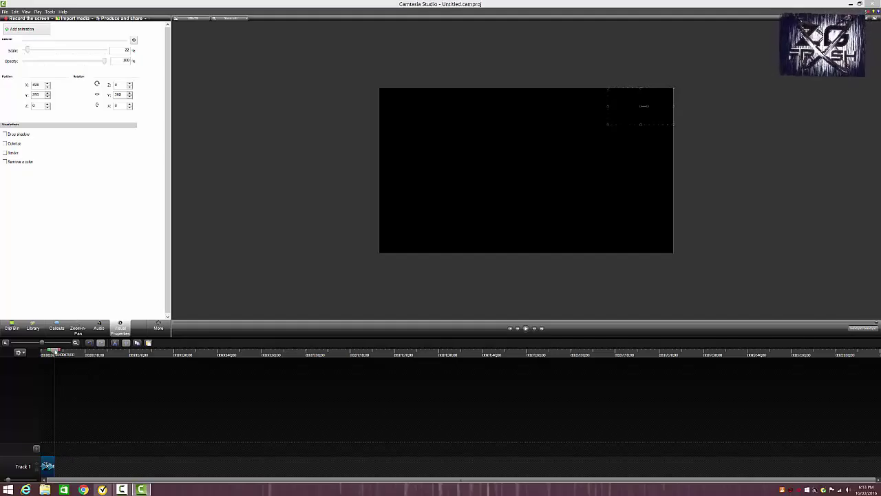
pyautogui.click(57, 353)
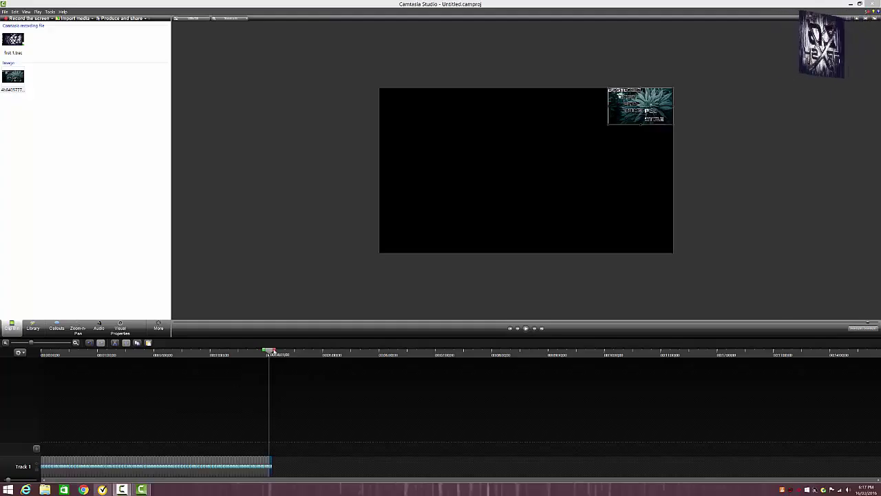
pyautogui.moveTo(270, 352); pyautogui.dragTo(263, 434)
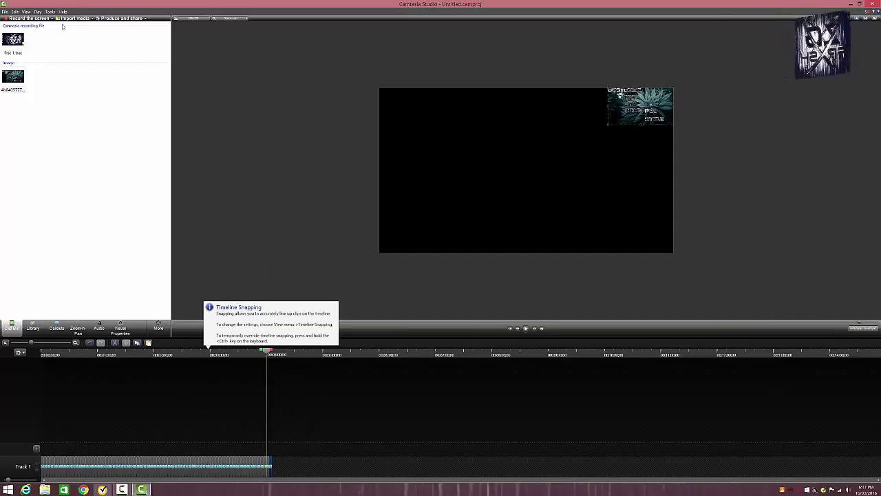
# Step: Start producing the video with the MP4 with Smart Player (up to 1080p) preset
pyautogui.click(140, 19)
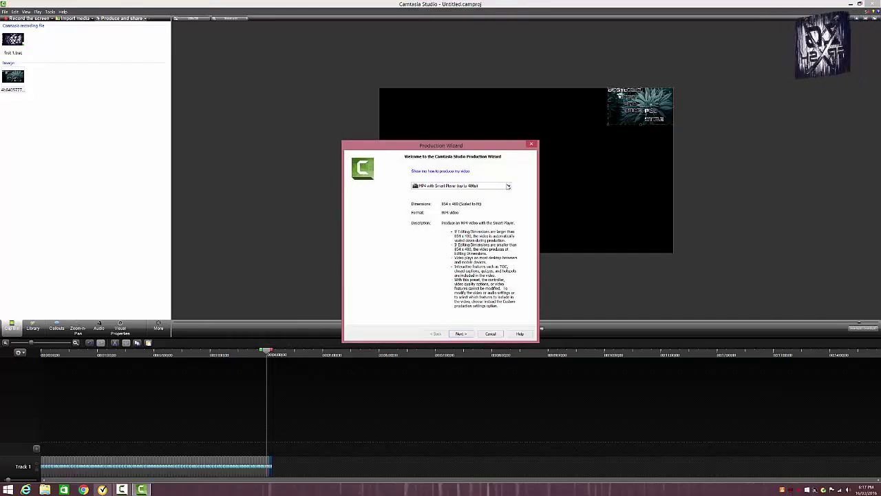
pyautogui.click(508, 186)
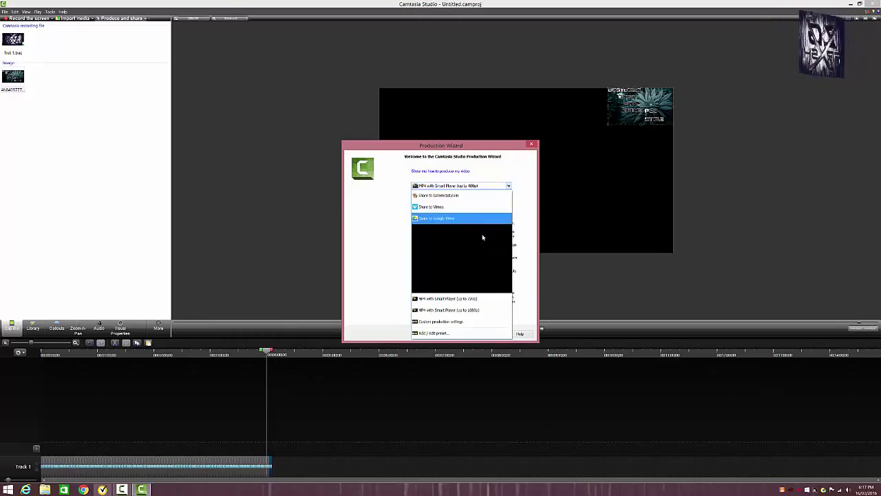
pyautogui.click(472, 310)
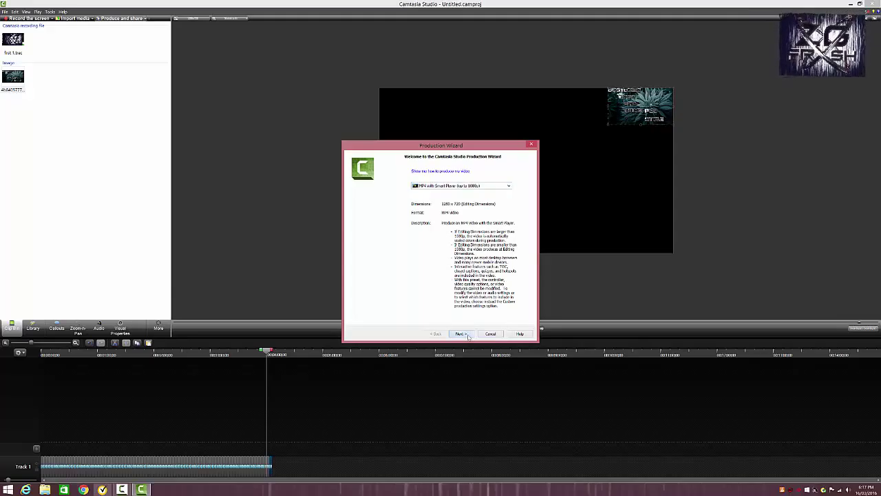
pyautogui.click(461, 334)
# Step: Name the production demo and render it into the Downloads folder
pyautogui.press('BackSpace')
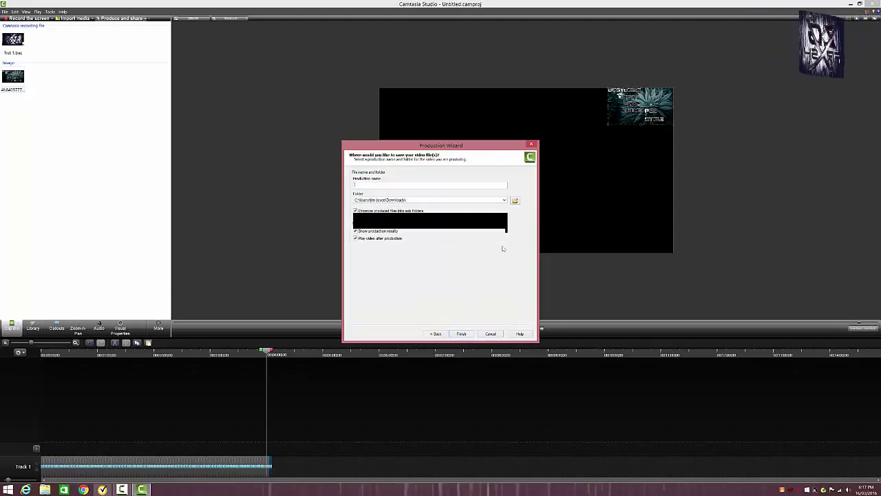
pyautogui.write('demo')
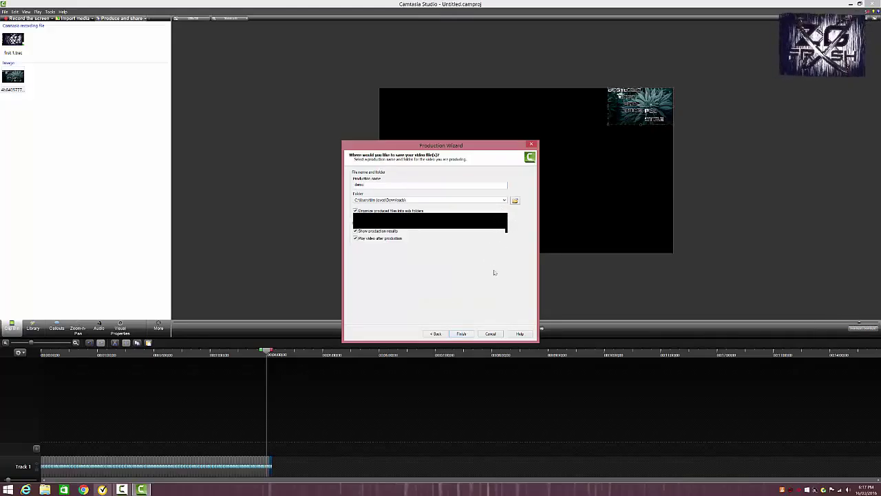
pyautogui.click(471, 334)
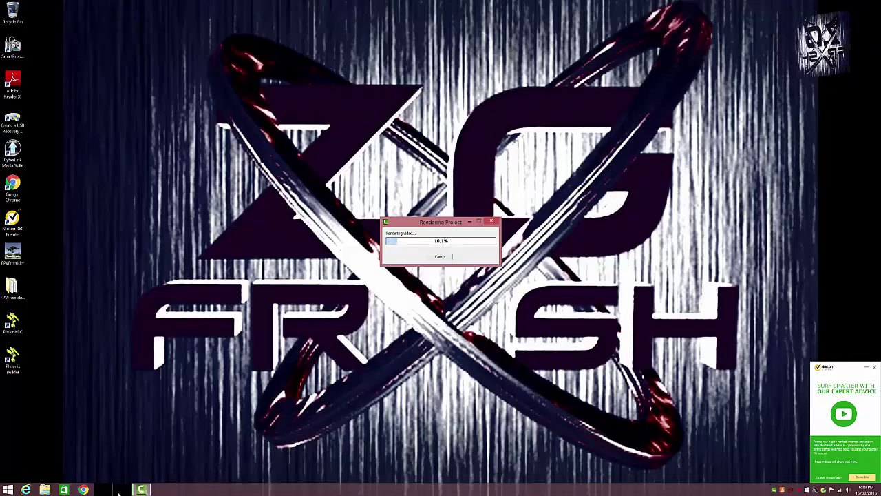
pyautogui.click(121, 490)
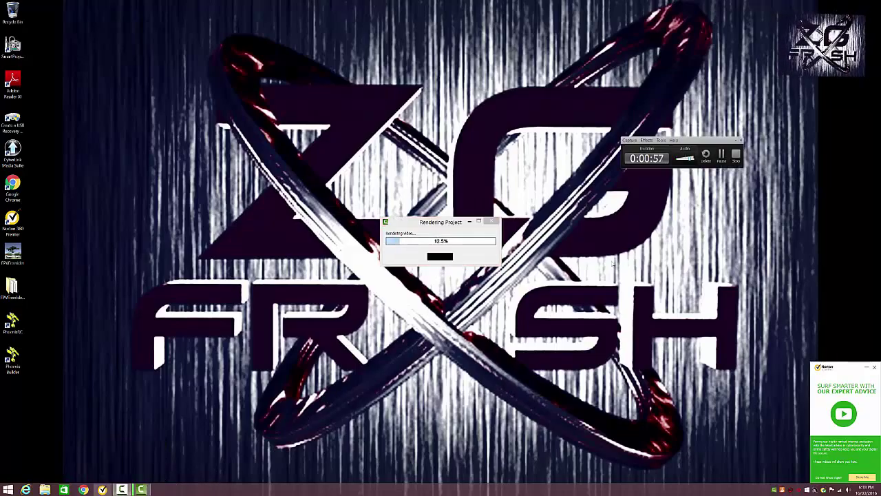
pyautogui.click(721, 155)
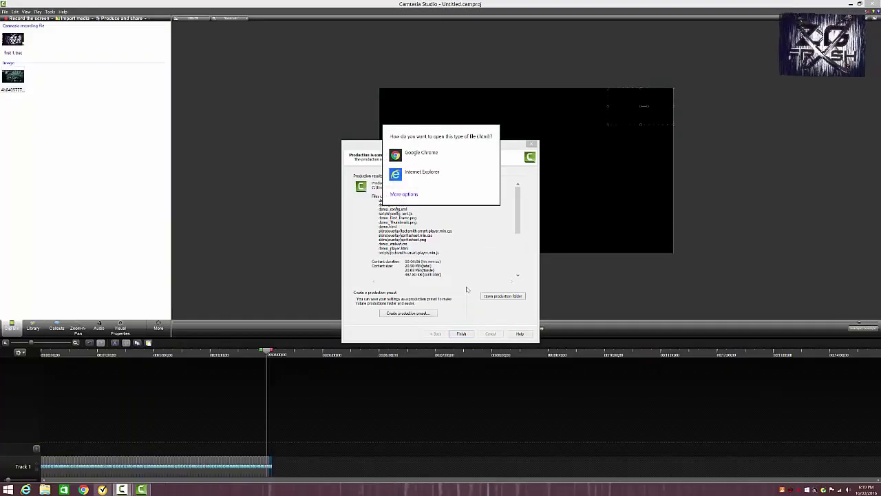
# Step: Dismiss the prompt for opening the HTML file, review the production results, and finish the production
pyautogui.click(461, 263)
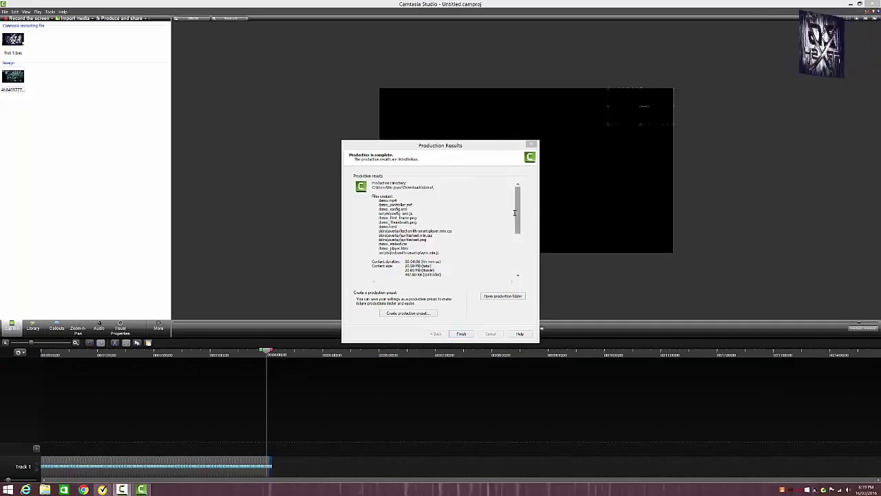
pyautogui.scroll(-5, 520, 220)
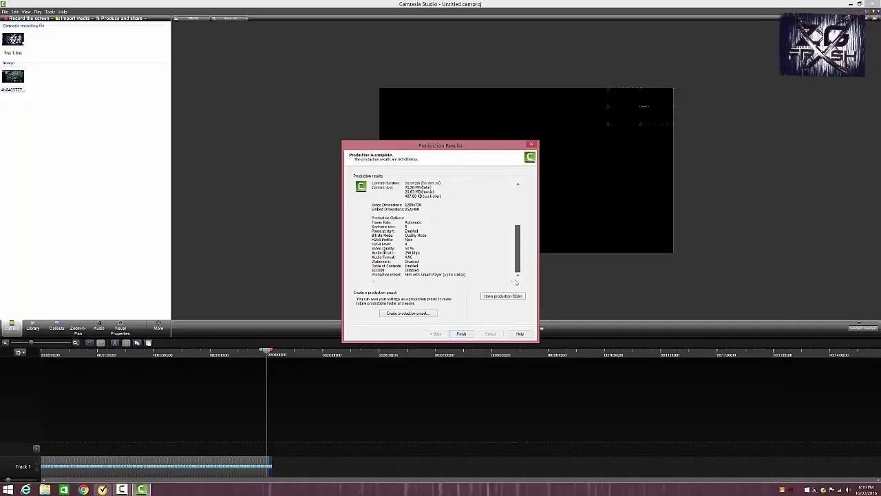
pyautogui.click(465, 334)
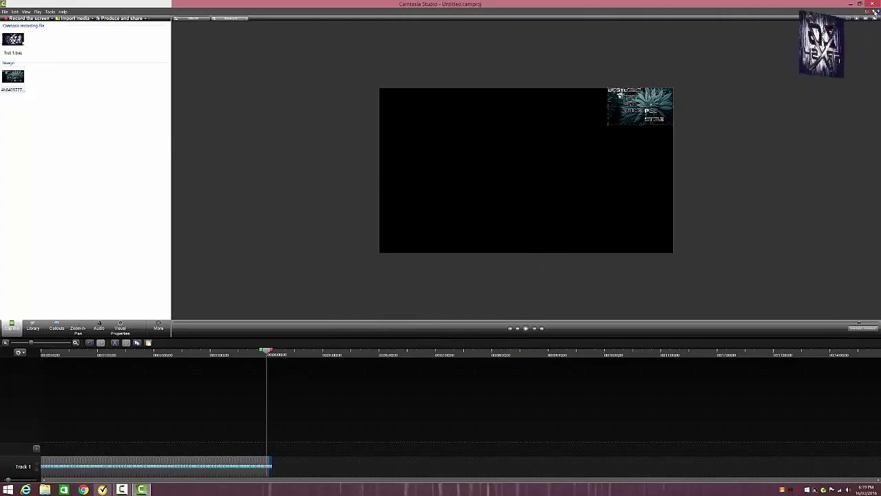
# Step: Close the project without saving changes and relaunch Camtasia Studio 8, continuing with the evaluation option
pyautogui.click(875, 4)
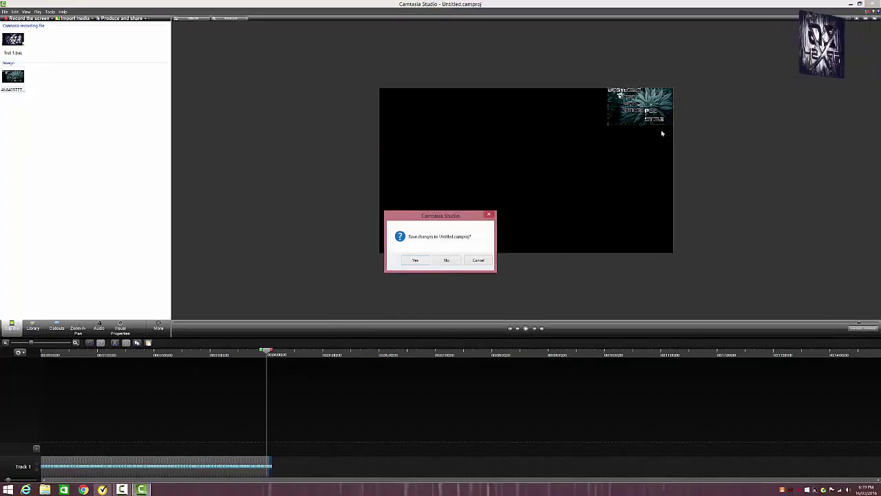
pyautogui.click(446, 261)
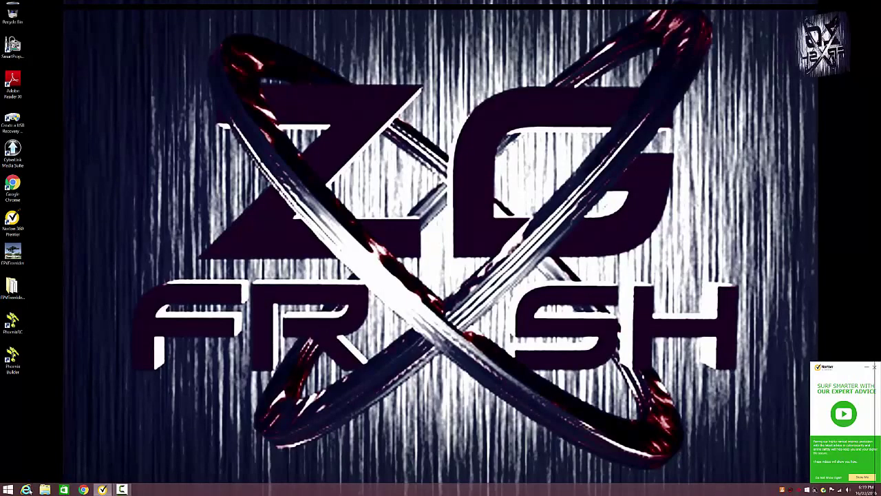
pyautogui.press('super+e')
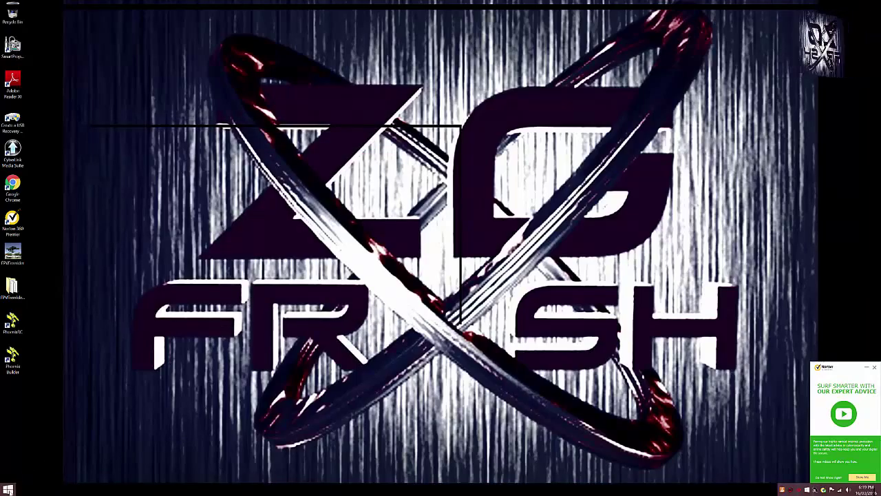
pyautogui.press('super')
pyautogui.click(860, 26)
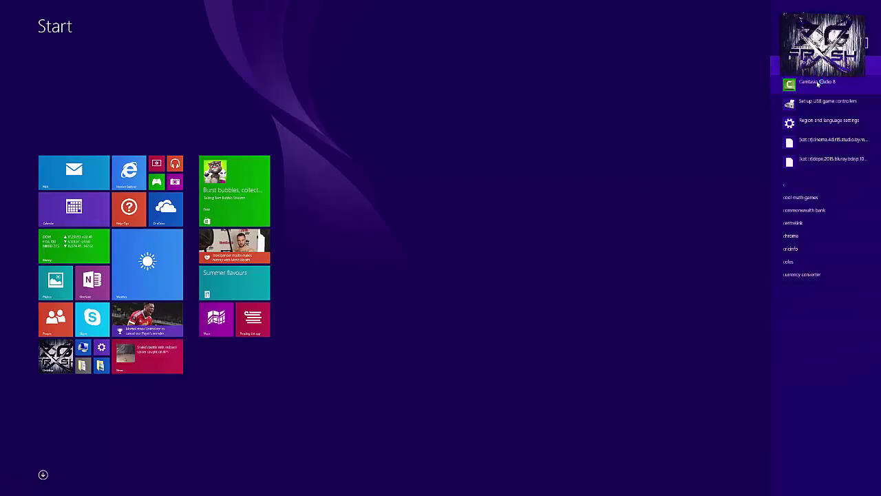
pyautogui.click(817, 80)
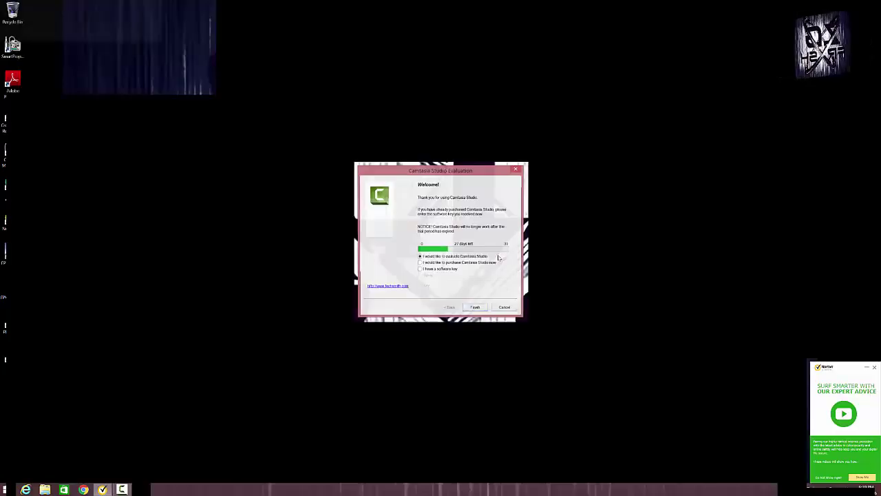
pyautogui.click(484, 309)
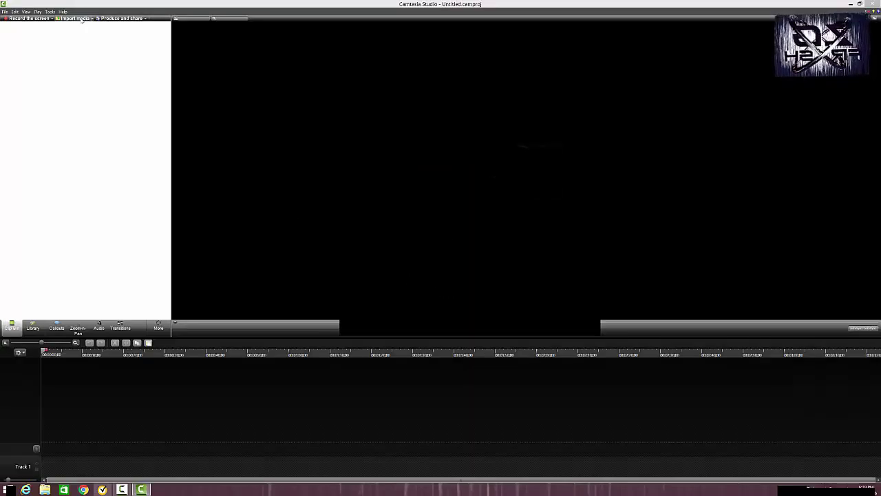
# Step: Start importing media and look through the Downloads folder and its clan logo subfolder for the recording
pyautogui.click(81, 19)
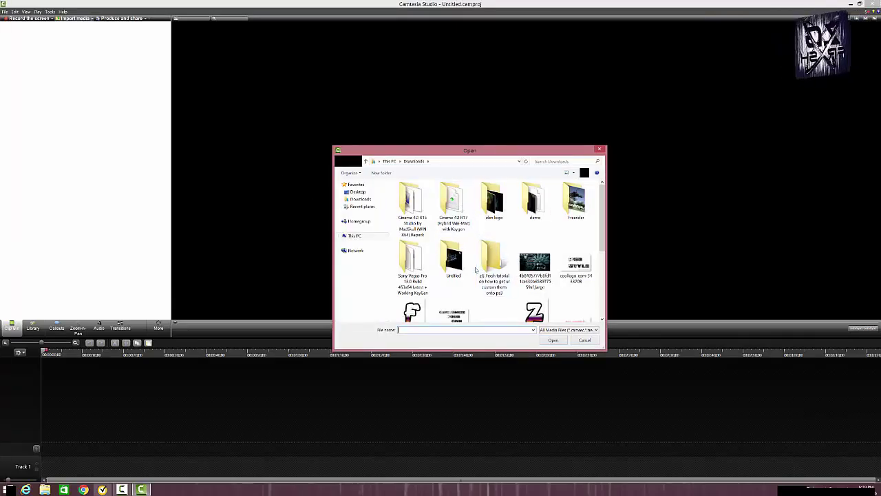
pyautogui.doubleClick(493, 204)
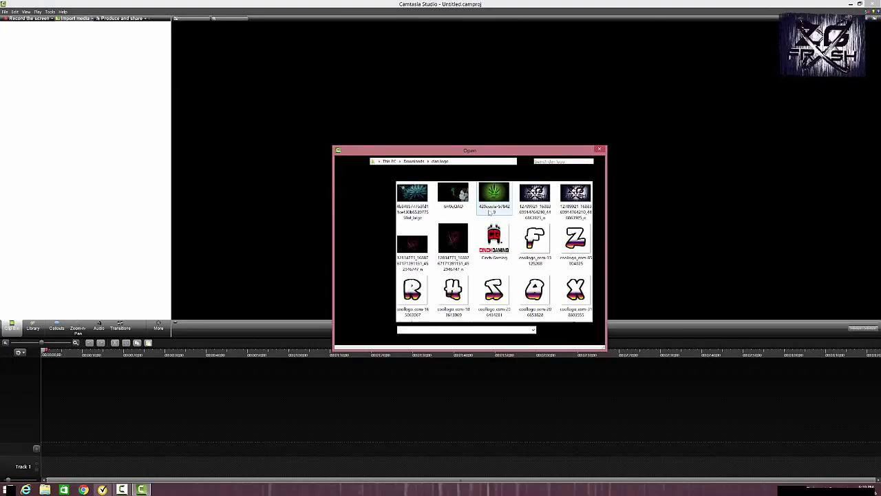
pyautogui.scroll(-1, 492, 218)
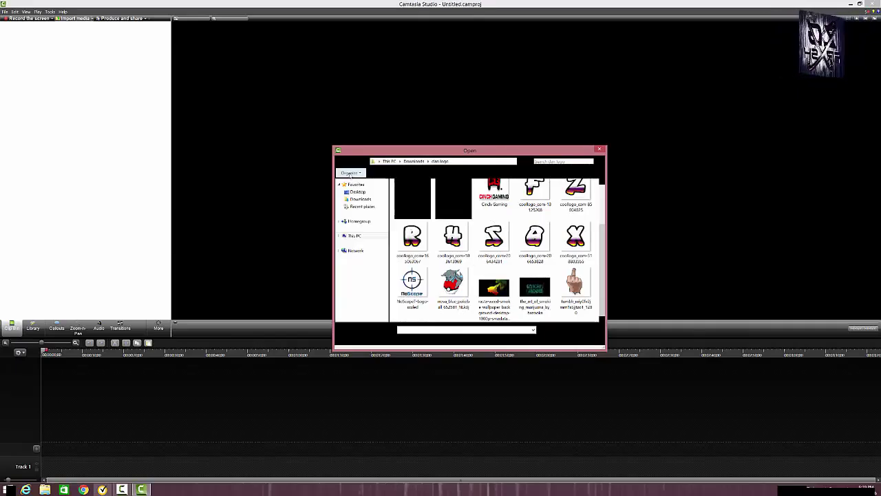
pyautogui.click(340, 161)
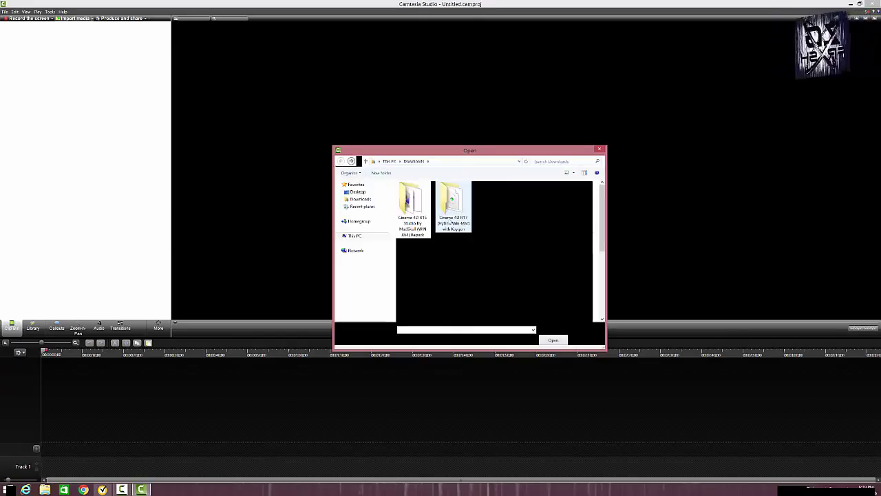
pyautogui.moveTo(604, 211)
pyautogui.mouseDown()
pyautogui.moveTo(608, 267)
pyautogui.moveTo(602, 201)
pyautogui.mouseUp()
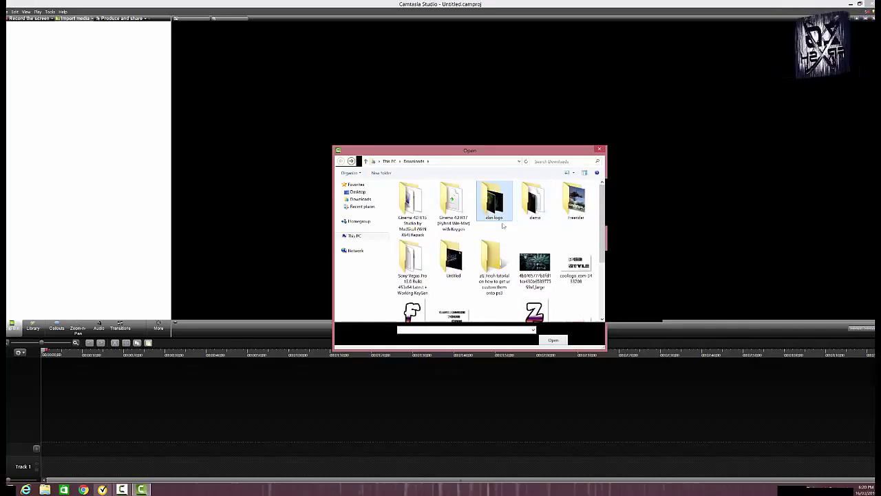
# Step: Import the capture-1 recording from the user's Documents > Camtasia Studio folder and place it at the start of the timeline
pyautogui.click(354, 236)
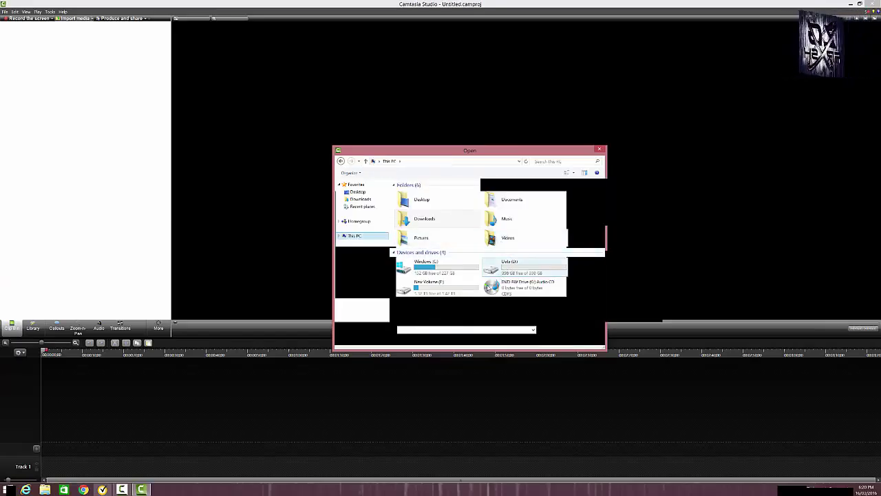
pyautogui.doubleClick(421, 264)
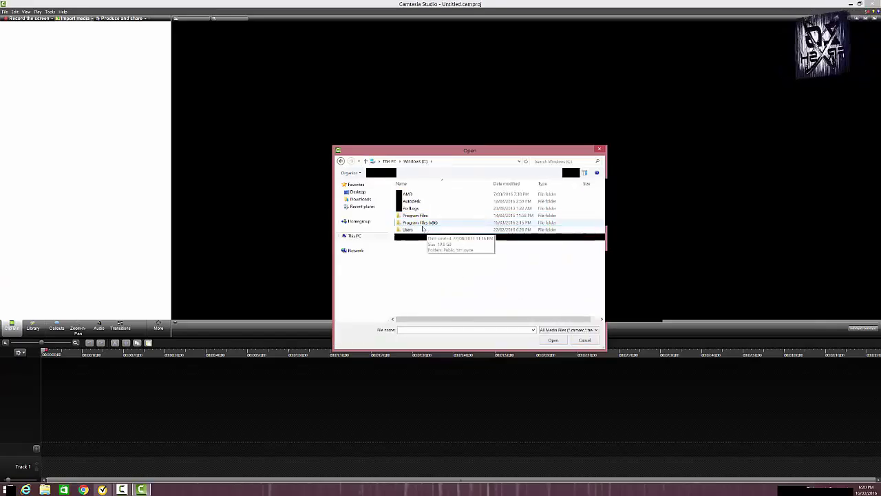
pyautogui.doubleClick(423, 228)
pyautogui.doubleClick(411, 201)
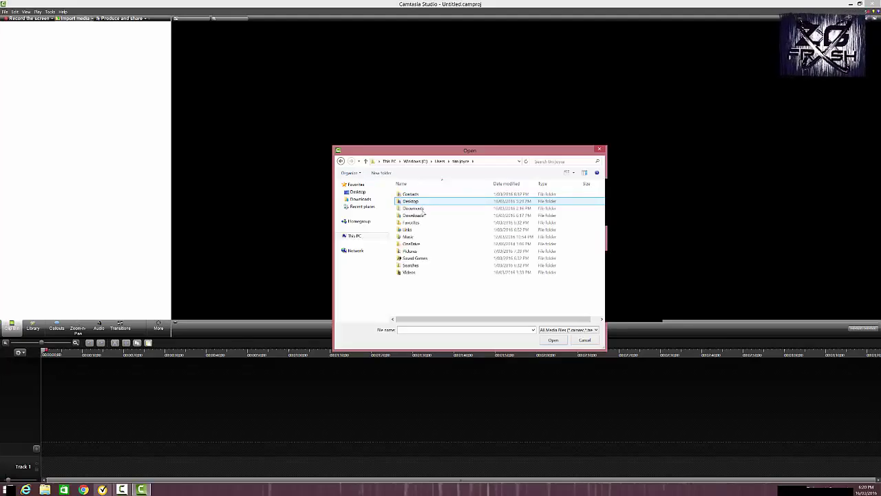
pyautogui.doubleClick(424, 208)
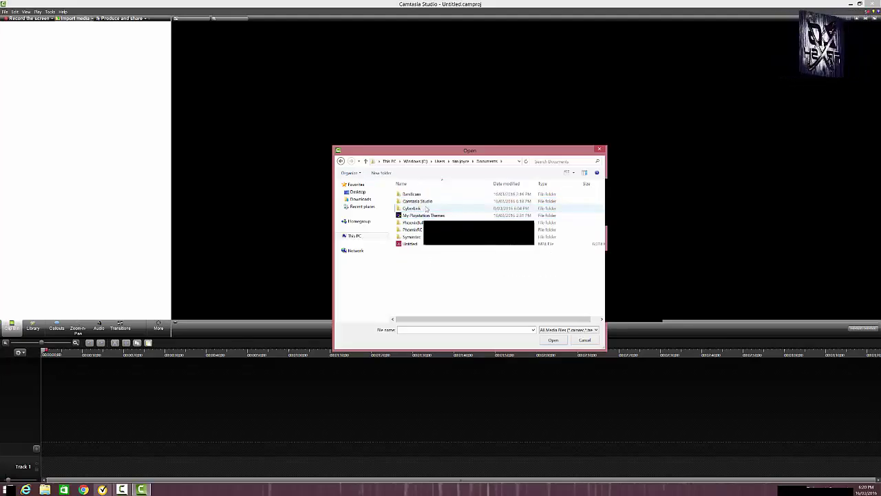
pyautogui.doubleClick(417, 200)
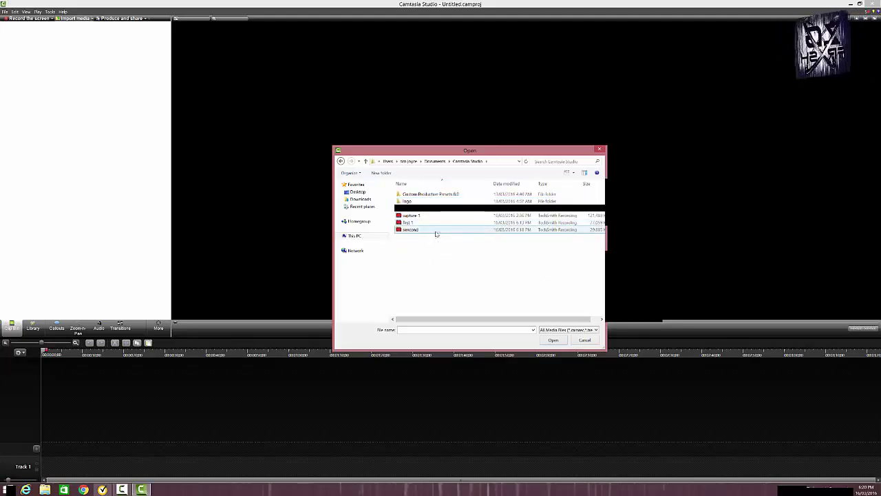
pyautogui.doubleClick(424, 216)
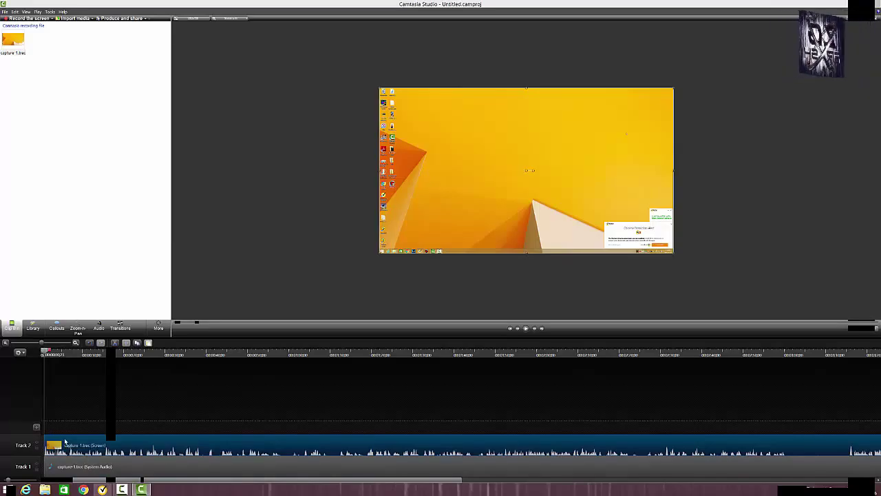
pyautogui.click(48, 461)
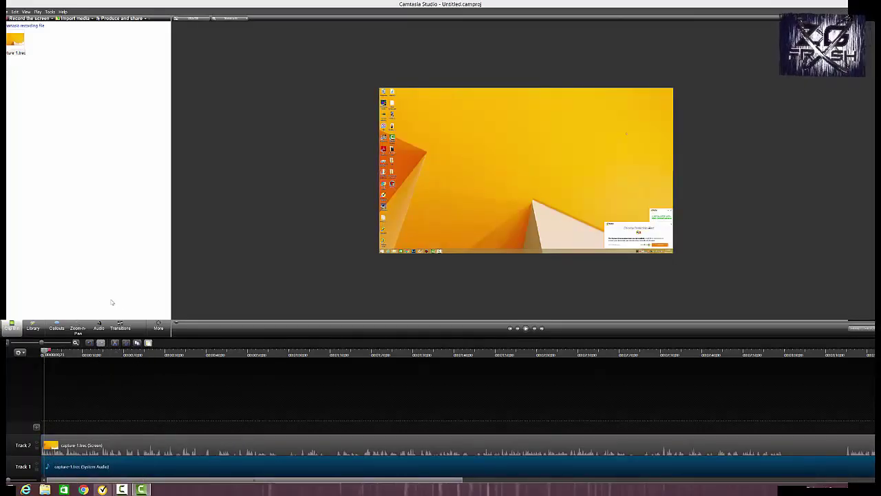
# Step: Import the rendered demo video from the demo folder in Downloads
pyautogui.click(75, 18)
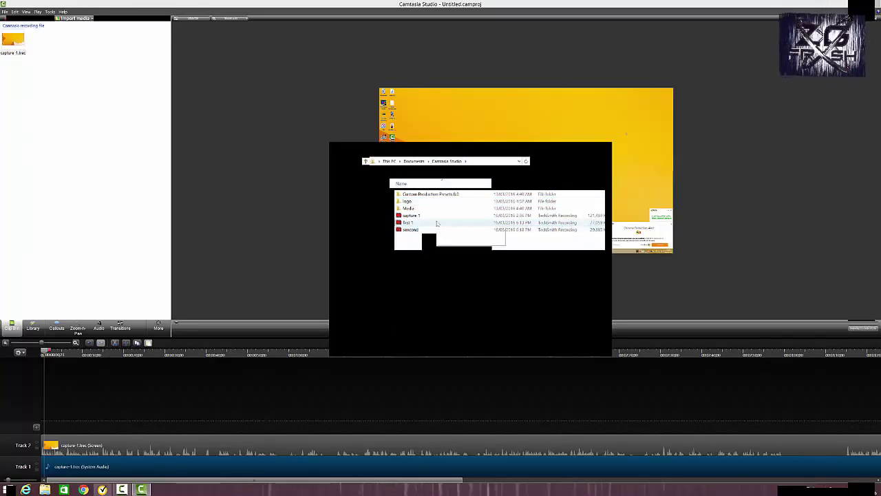
pyautogui.doubleClick(412, 202)
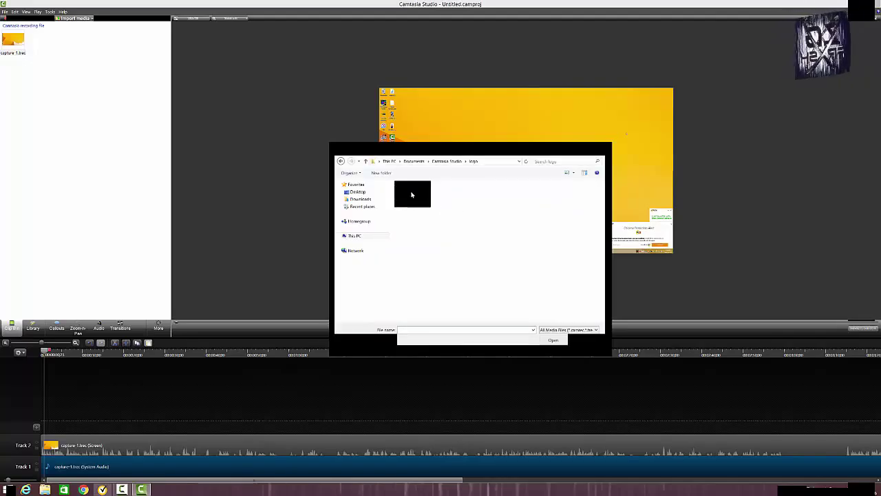
pyautogui.click(361, 199)
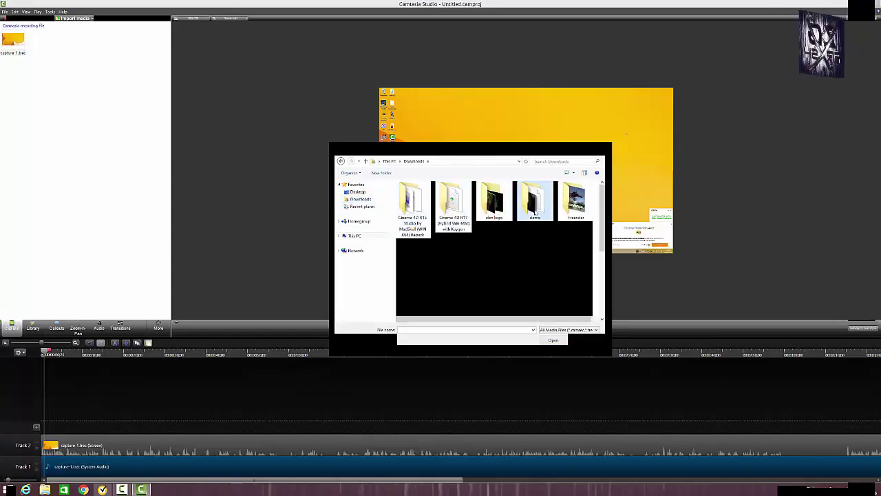
pyautogui.doubleClick(535, 207)
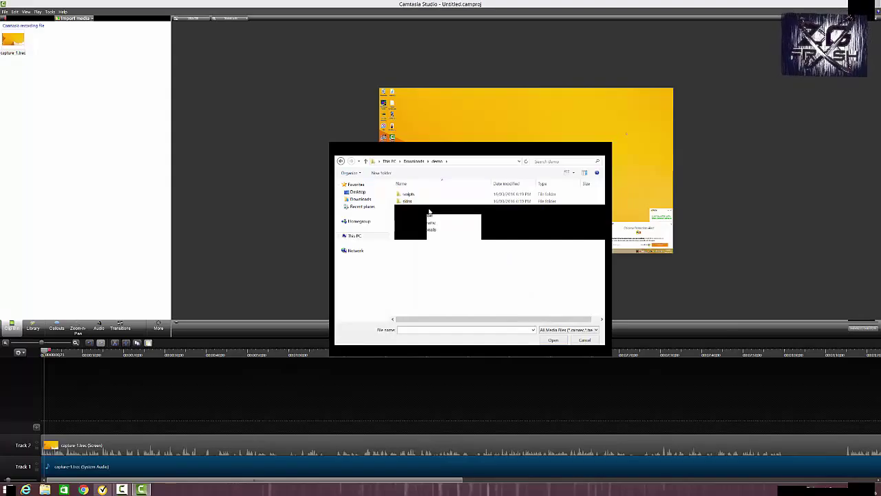
pyautogui.doubleClick(428, 209)
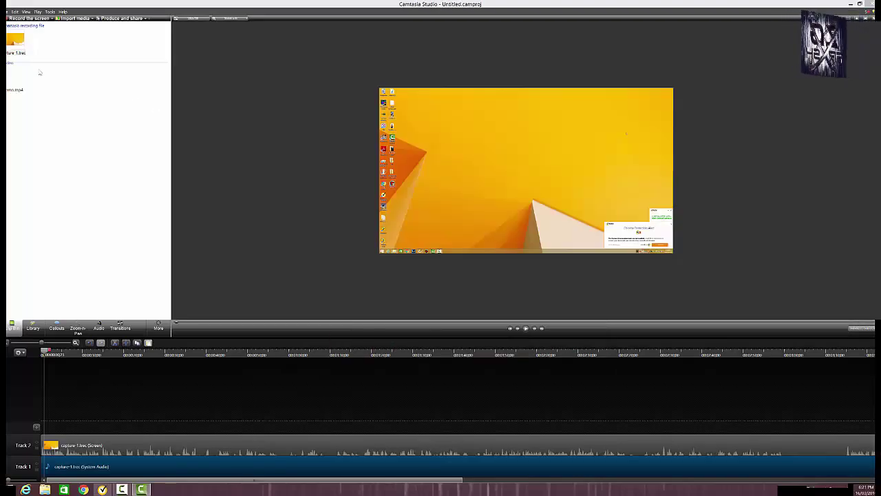
# Step: Place demo.mp4 on a new track above the capture-1 recording, starting at the beginning of the timeline
pyautogui.click(8, 78)
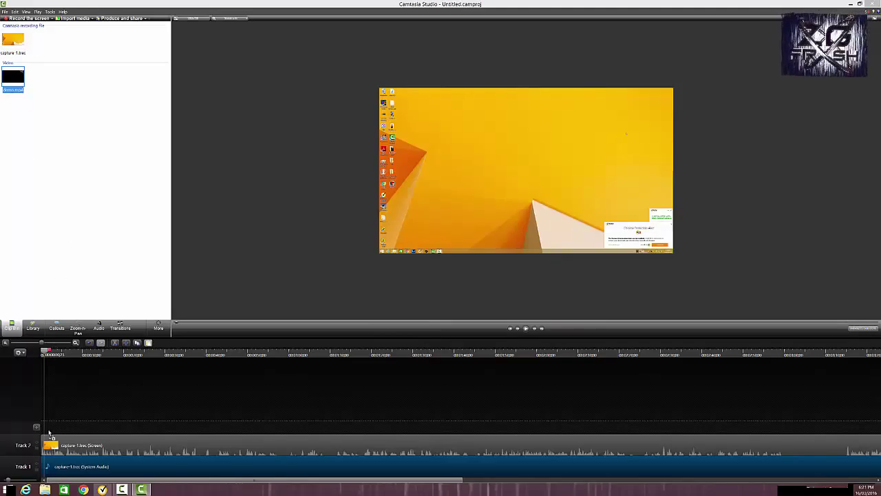
pyautogui.moveTo(50, 431); pyautogui.dragTo(50, 417)
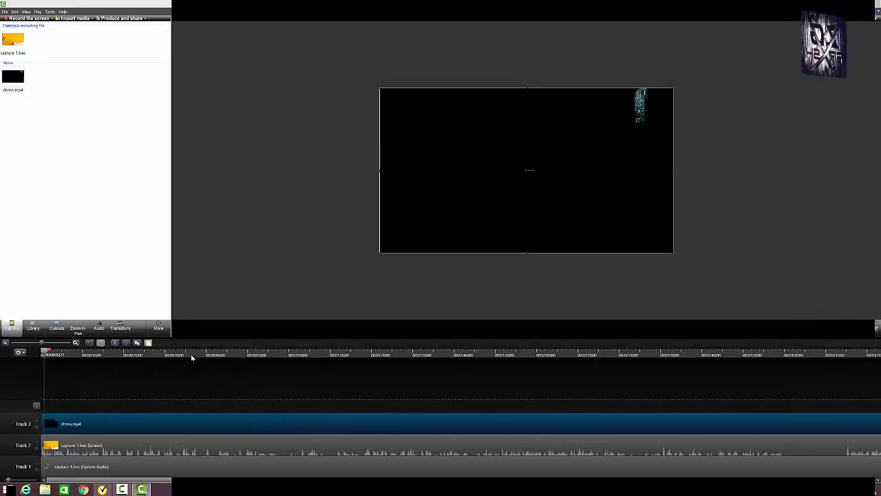
pyautogui.moveTo(41, 342); pyautogui.dragTo(30, 344)
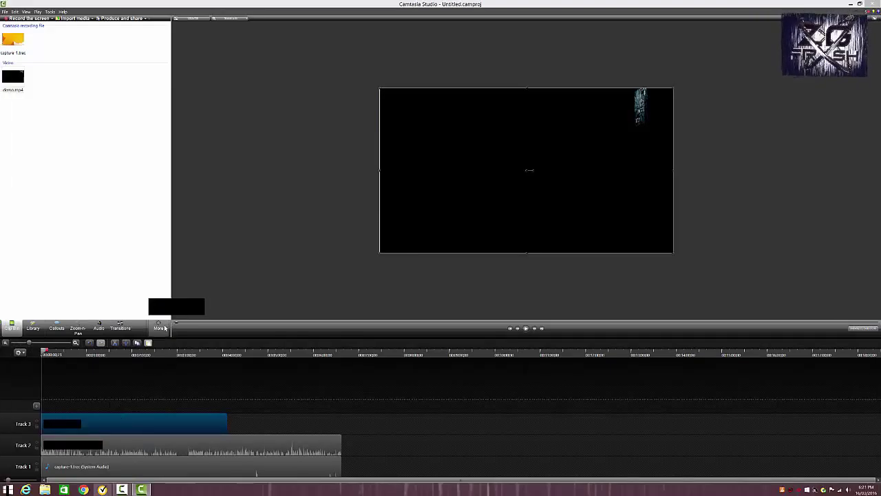
# Step: Apply the Remove a color visual effect to the demo clip, sampling the black background from the preview canvas
pyautogui.click(163, 328)
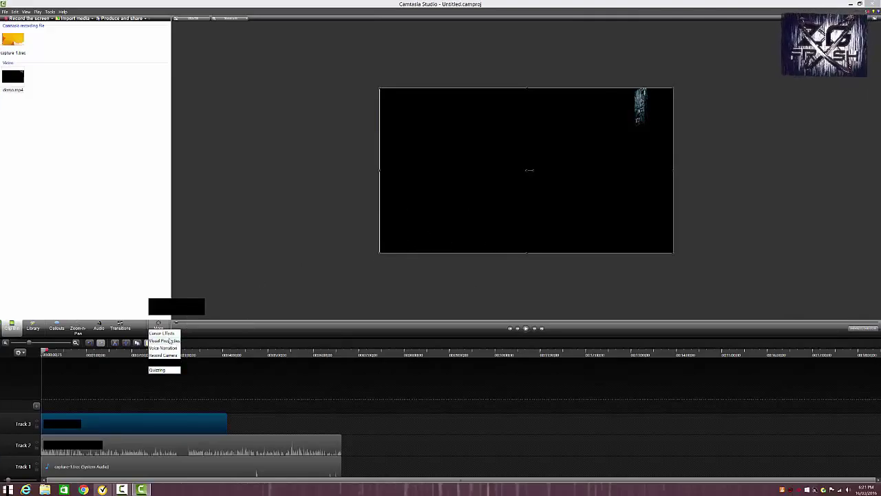
pyautogui.click(165, 341)
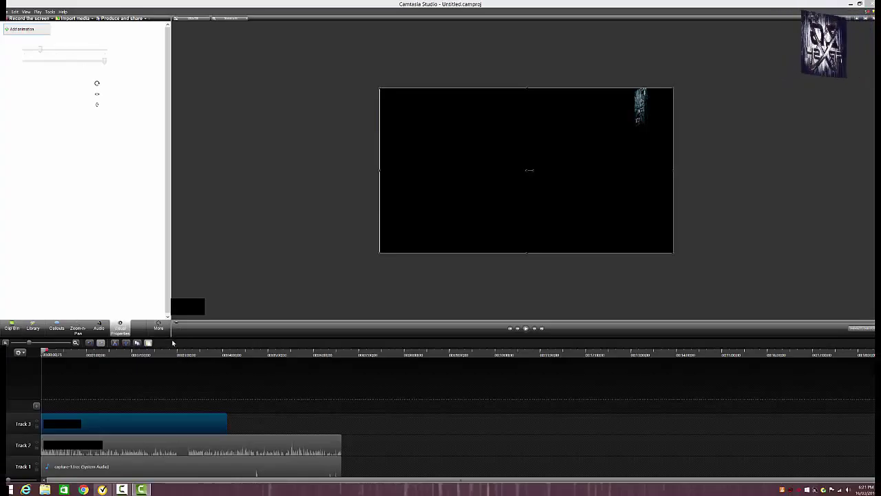
pyautogui.click(5, 161)
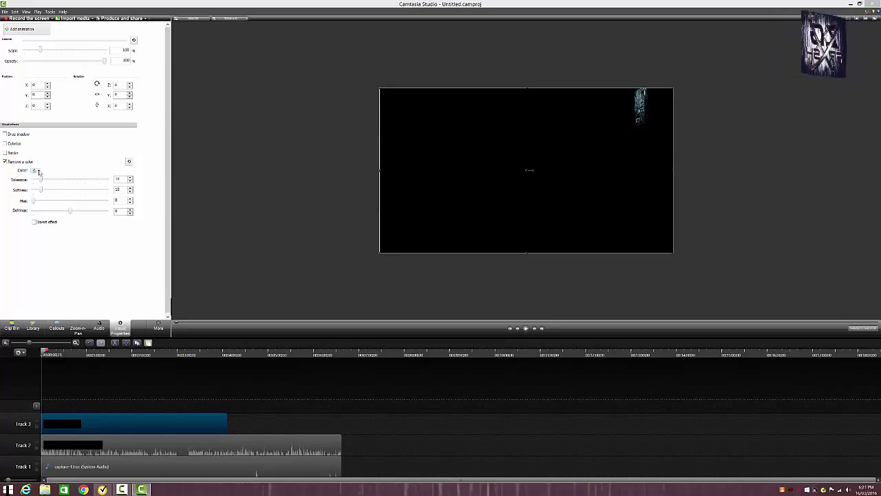
pyautogui.click(38, 170)
pyautogui.click(49, 209)
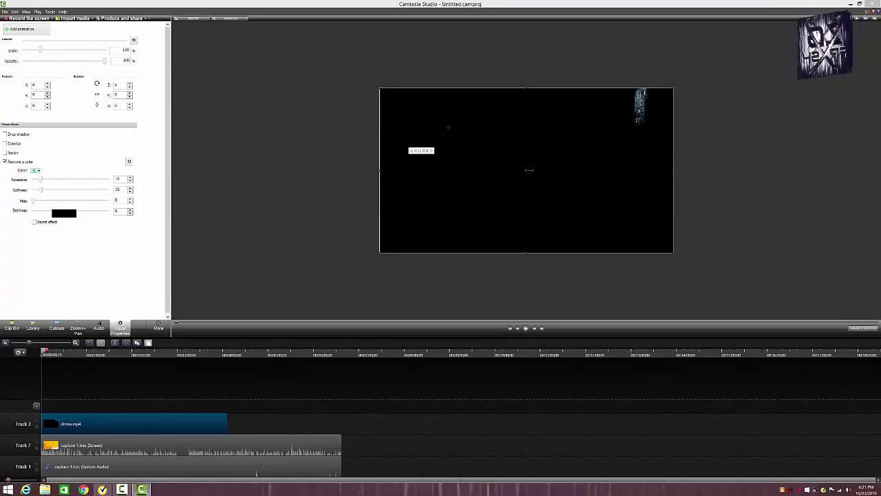
pyautogui.click(448, 138)
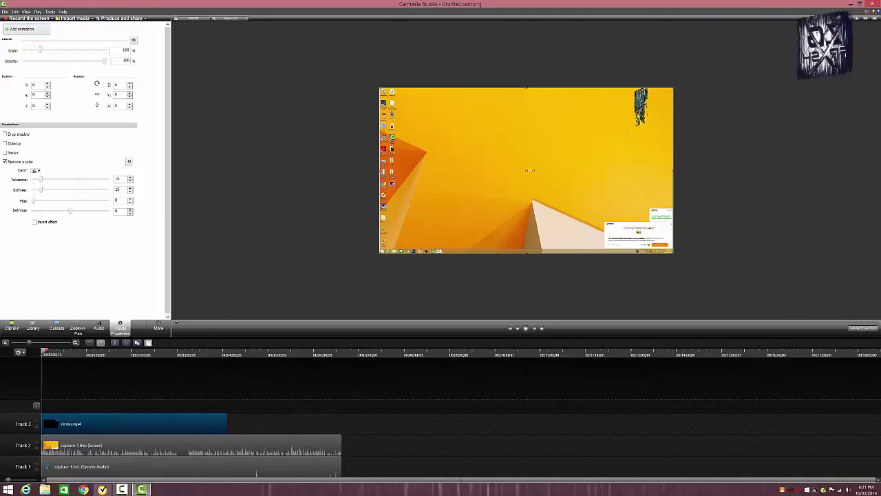
# Step: Play the timeline preview to check the rotating logo over the recording, and pause playback
pyautogui.click(527, 330)
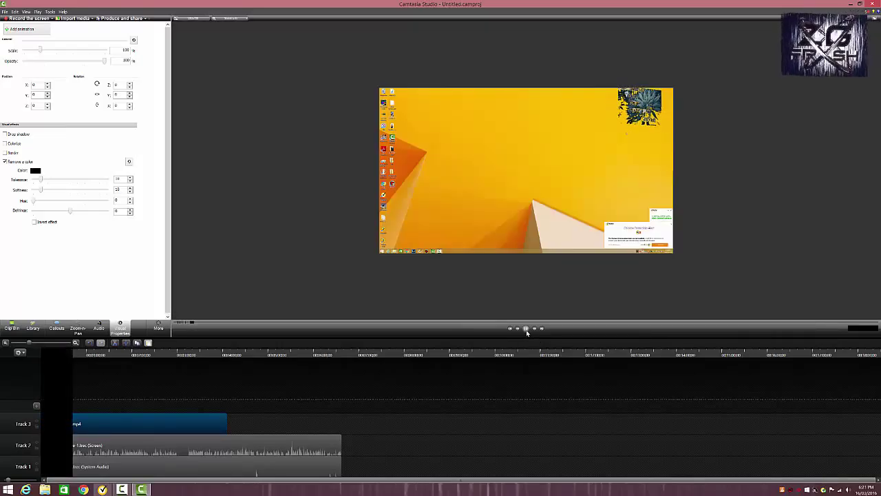
pyautogui.click(526, 330)
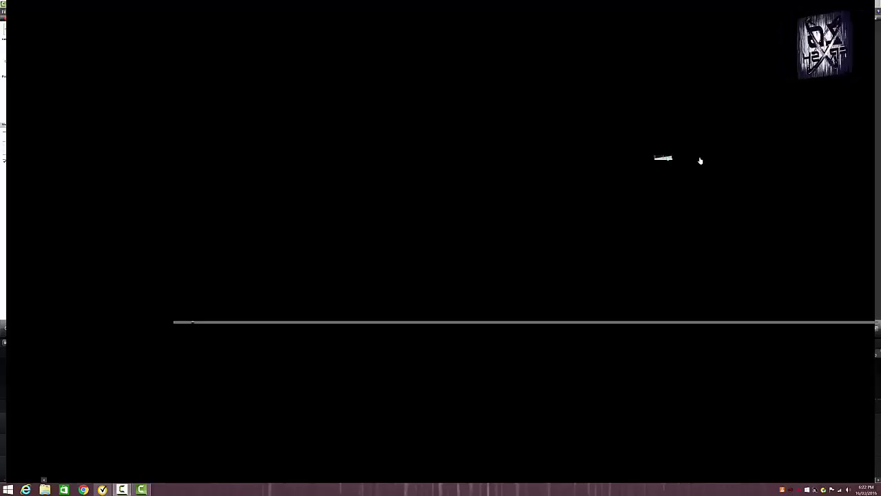
pyautogui.moveTo(713, 157)
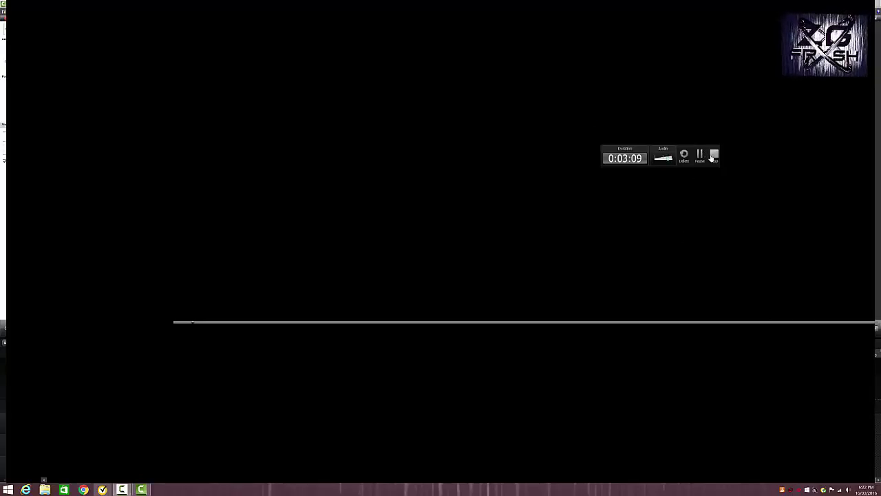